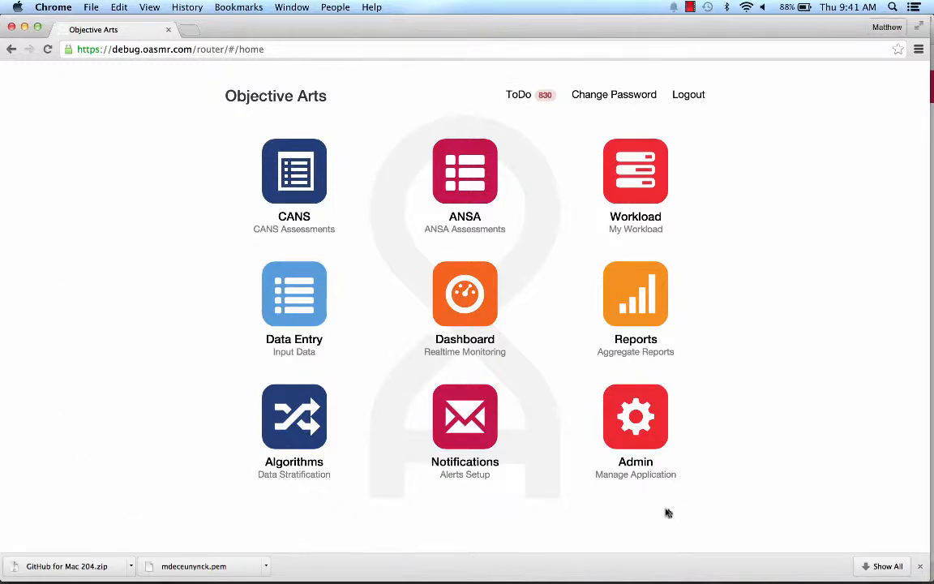
Open Administer Staff from the Admin tile on the home screen
click(640, 418)
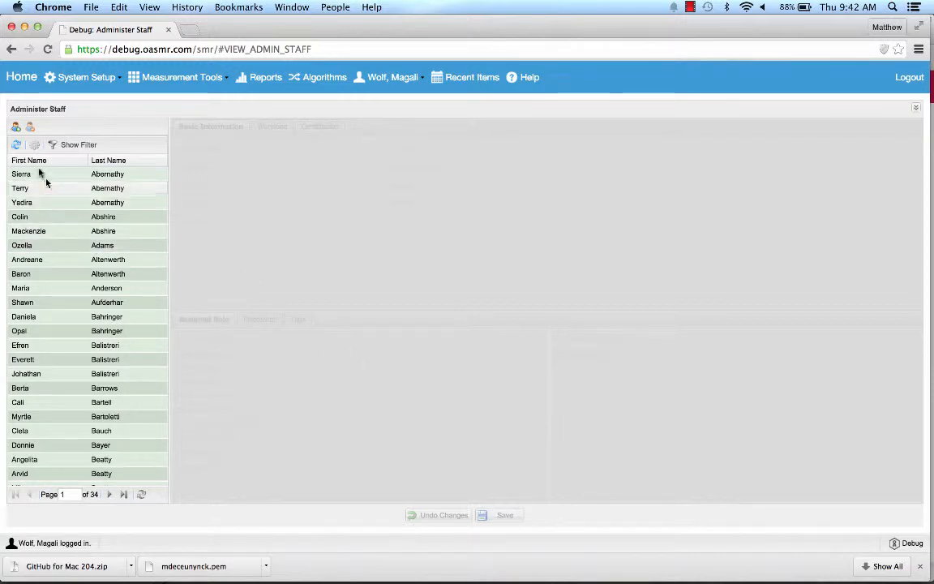
Start a new staff member and enter their first name, last name and e-mail address
click(15, 128)
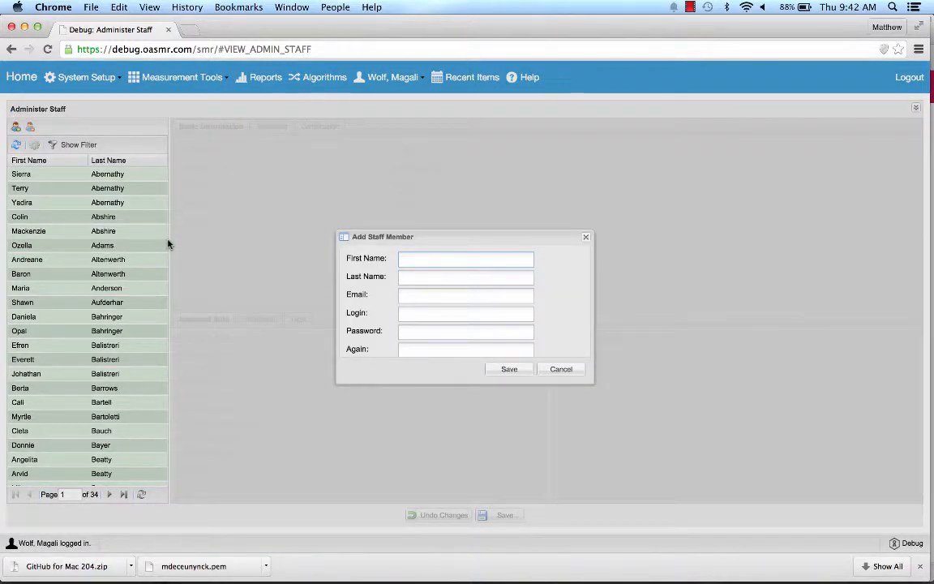
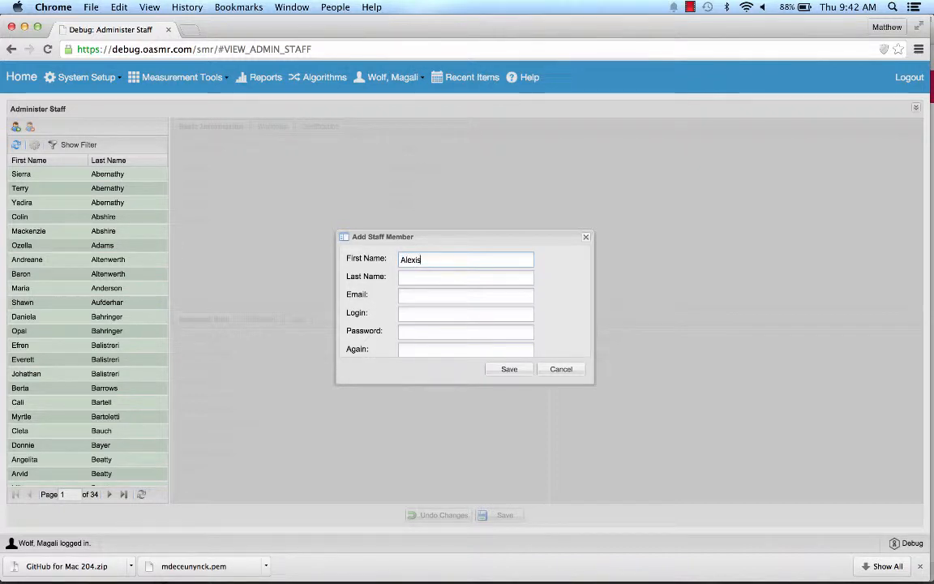
key(Tab)
key(Tab)
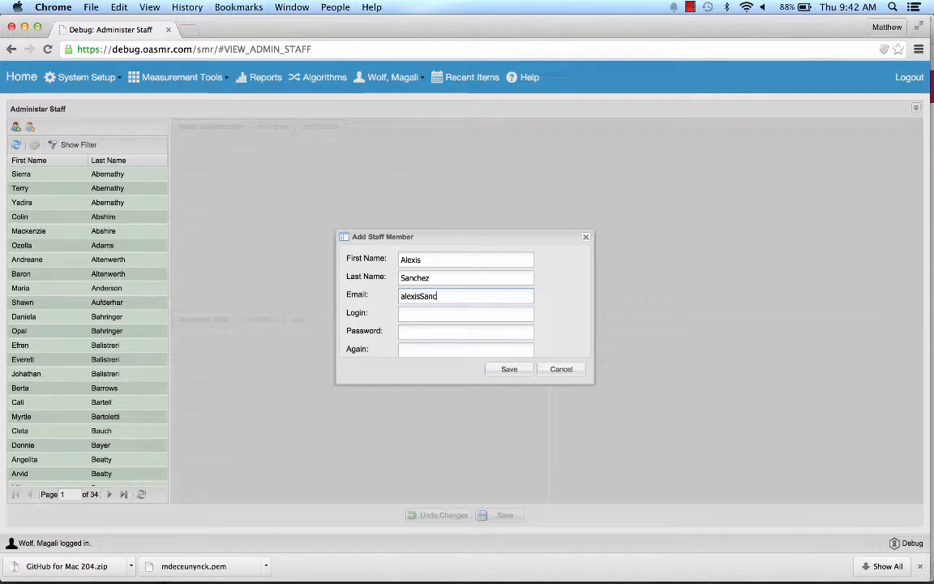
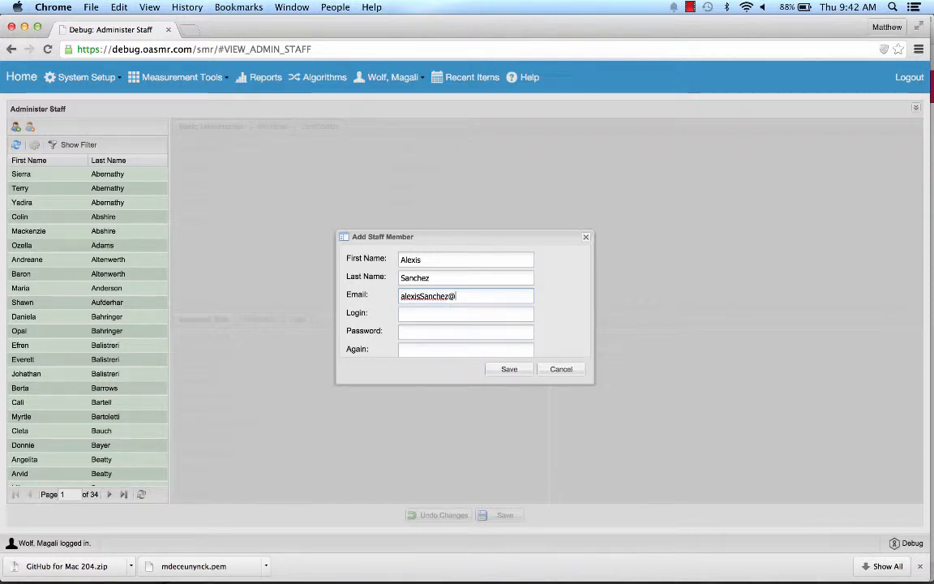
text(testDom)
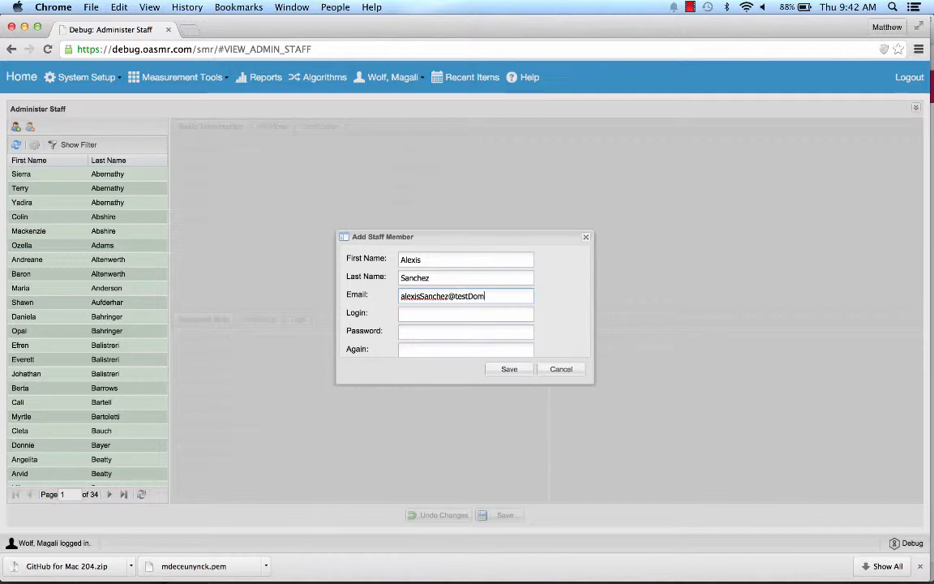
text(ain.com)
key(Tab)
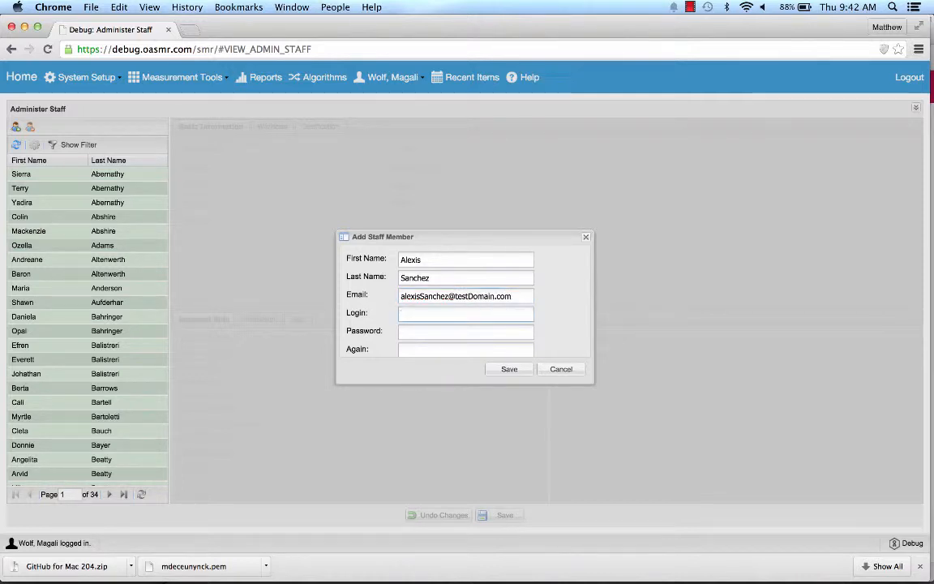
Enter the staff member's login and matching password, then save the new record
key(Tab)
text(••••••••)
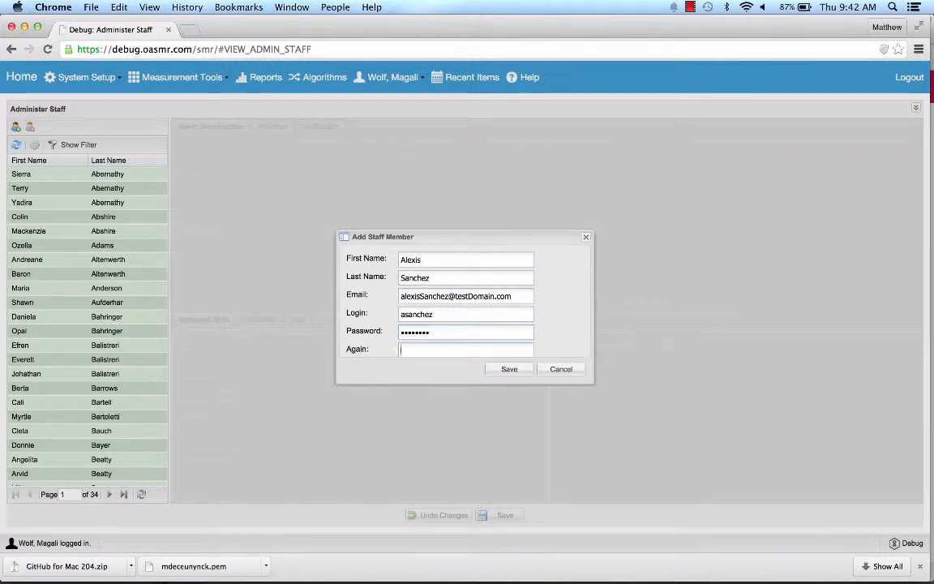
key(Tab)
text(•••)
click(495, 370)
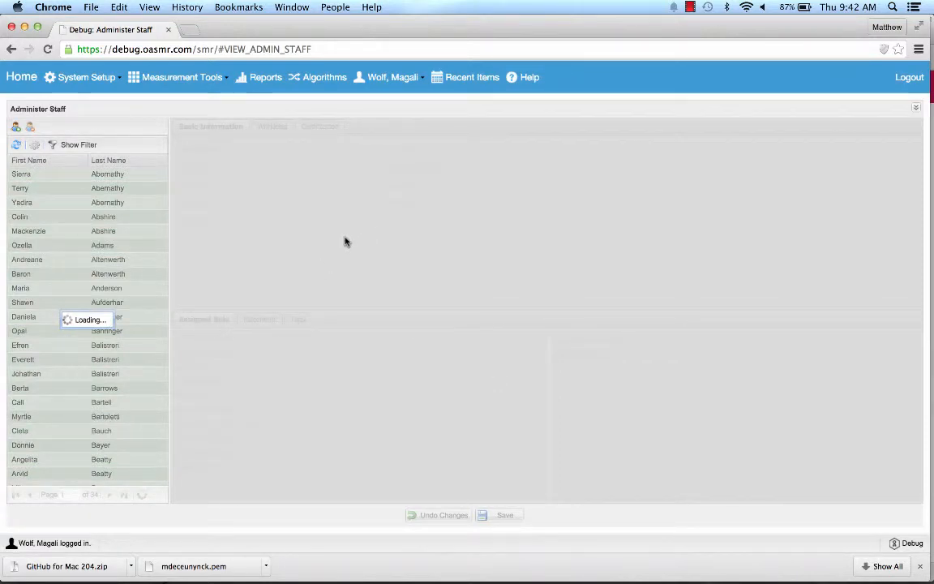
Filter the staff list by the new member's name and open their record
click(74, 145)
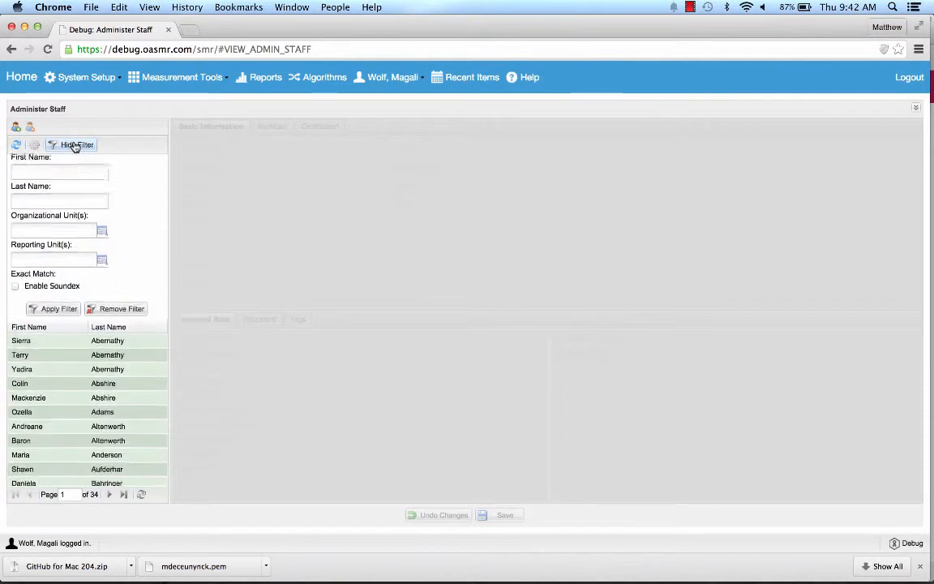
click(36, 204)
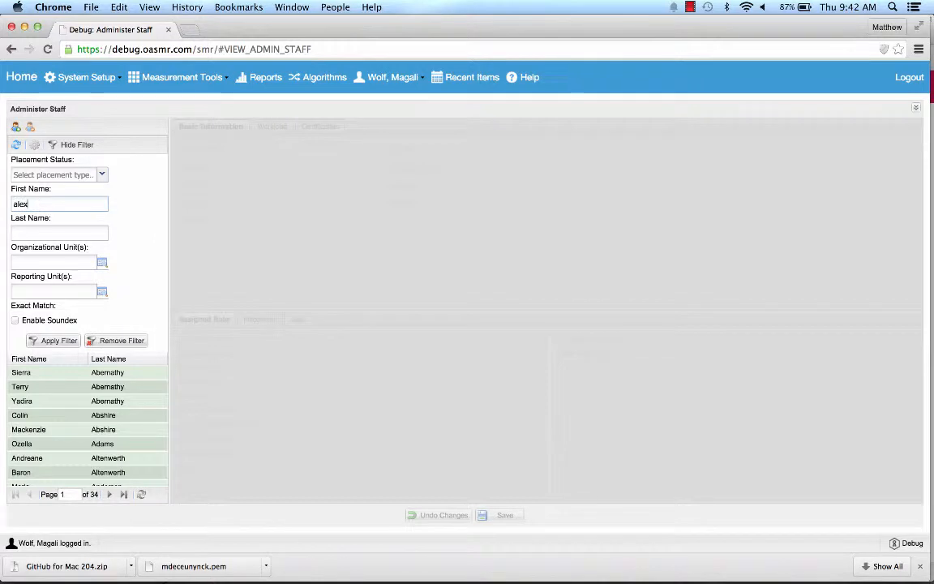
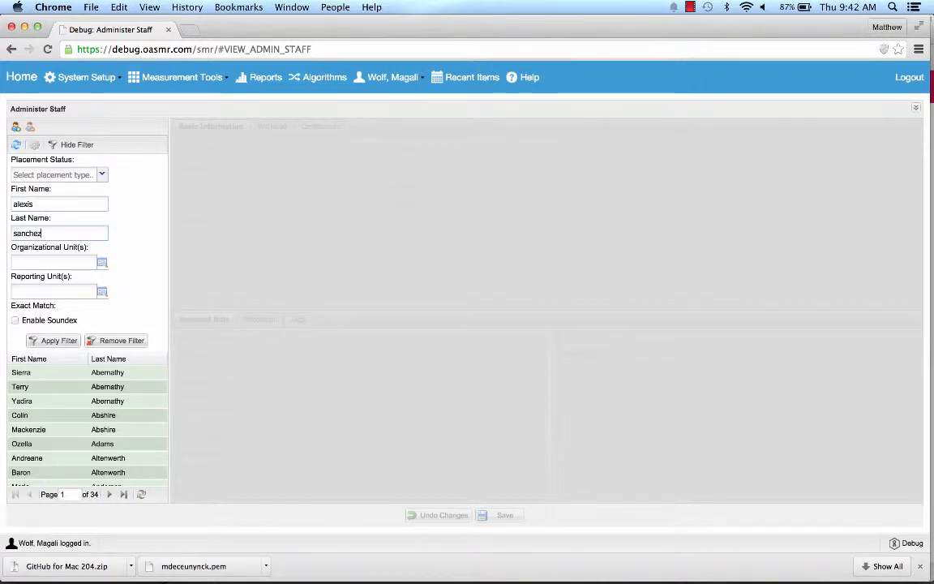
click(56, 342)
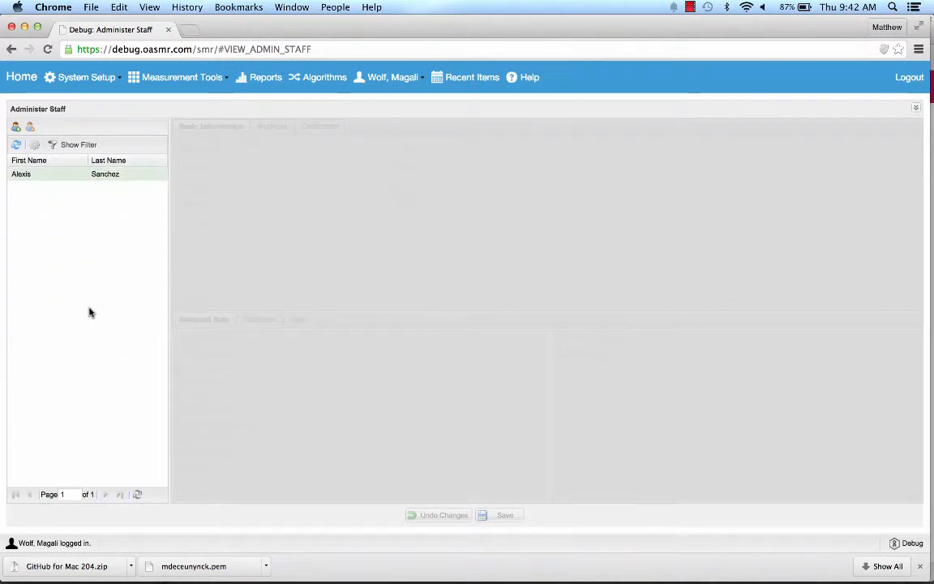
click(34, 175)
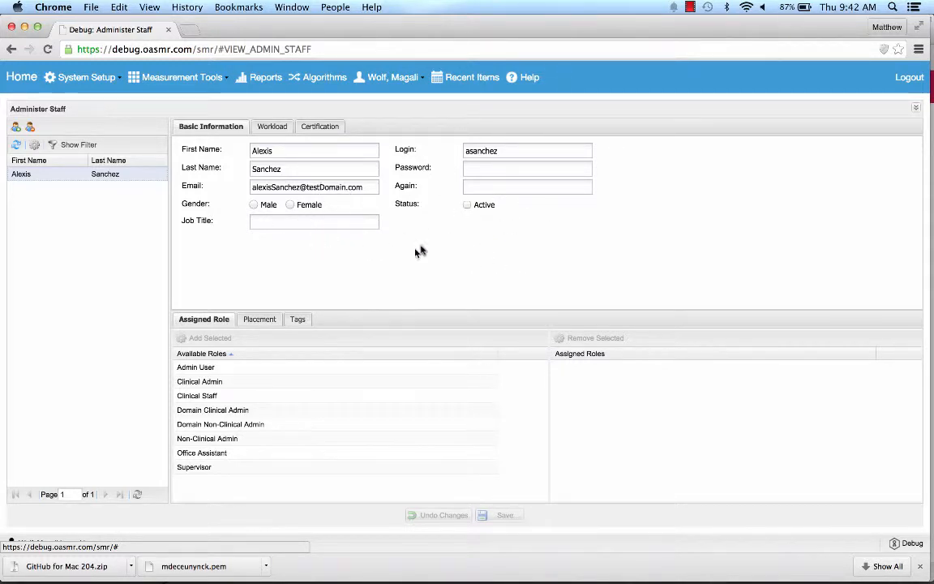
Mark the staff member Active and select Clinical Staff among the available roles
click(467, 205)
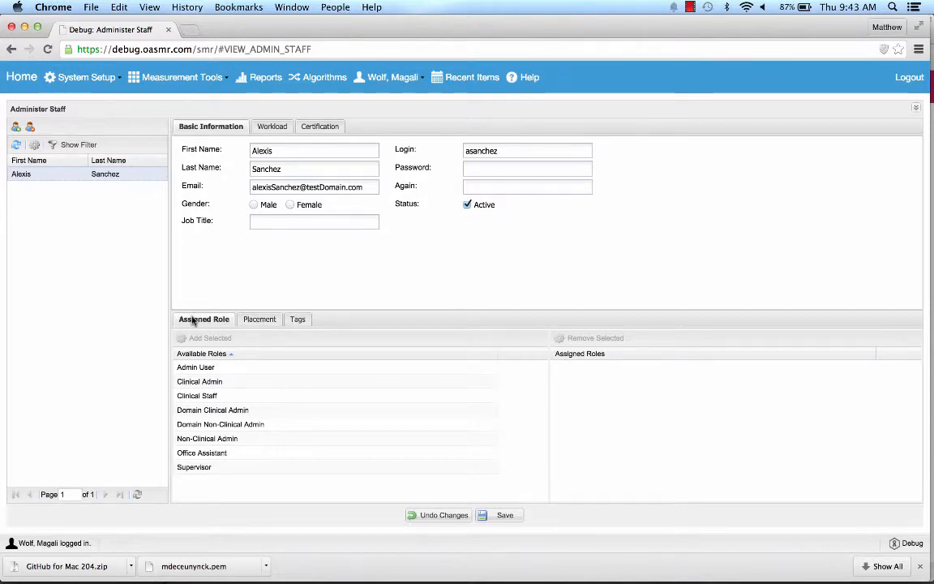
click(240, 400)
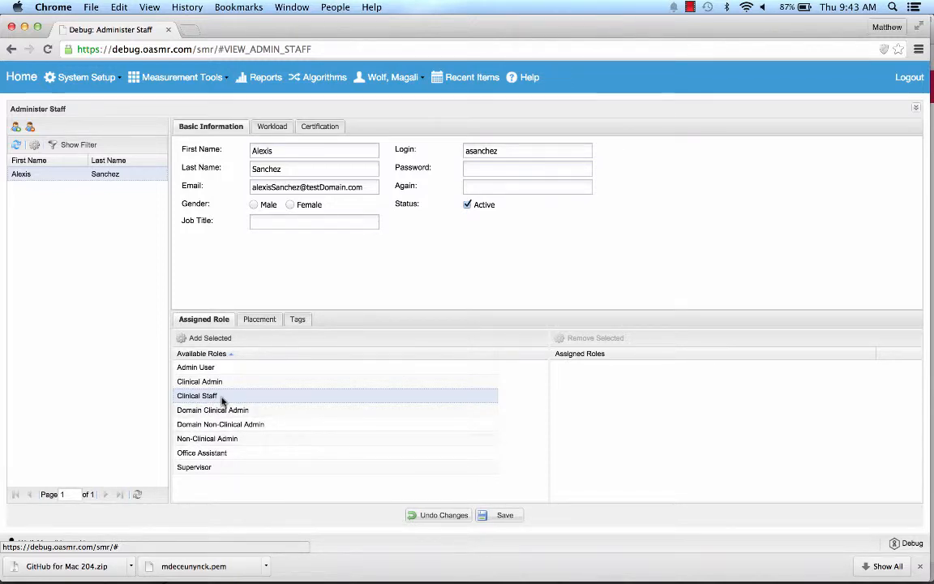
Assign the Clinical Staff, Clinical Admin and Admin User roles
click(202, 339)
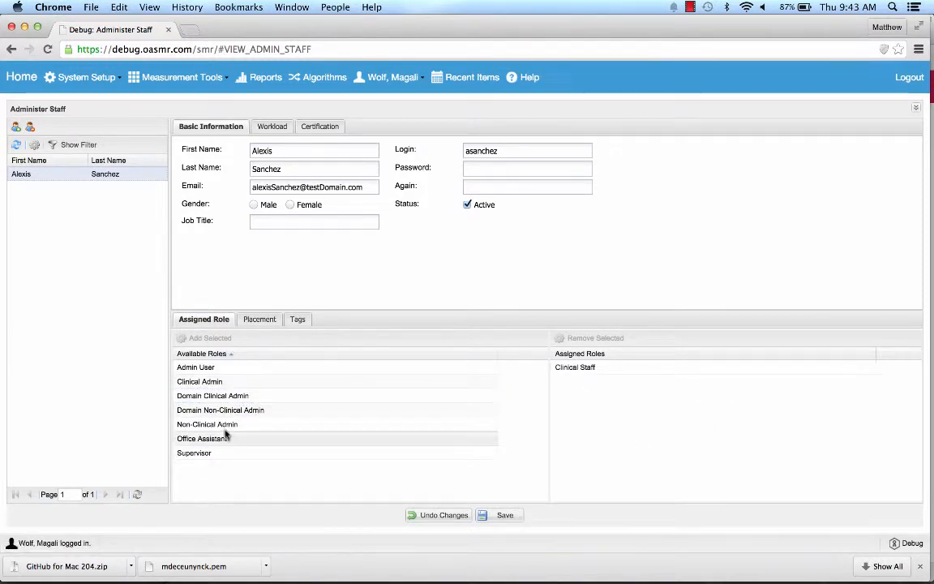
click(230, 381)
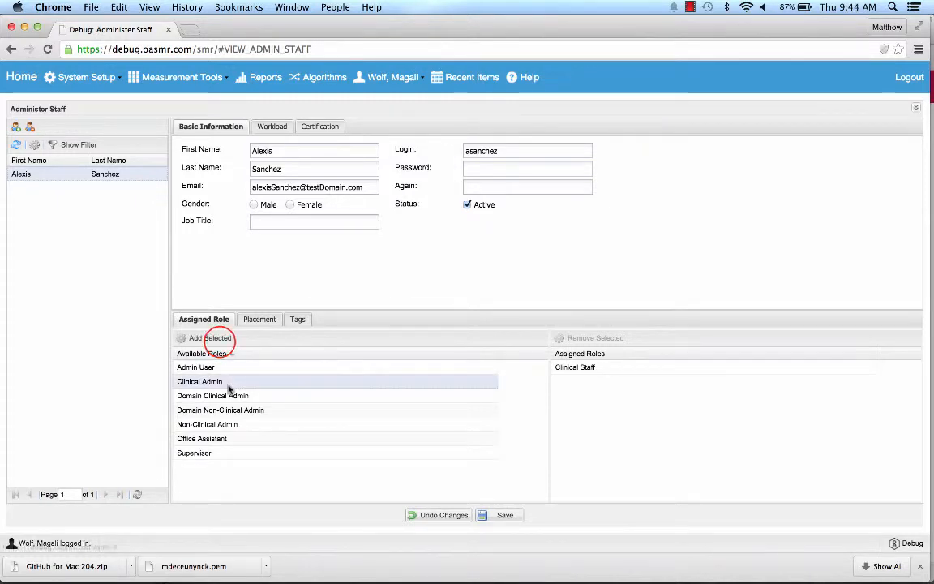
click(218, 339)
click(209, 367)
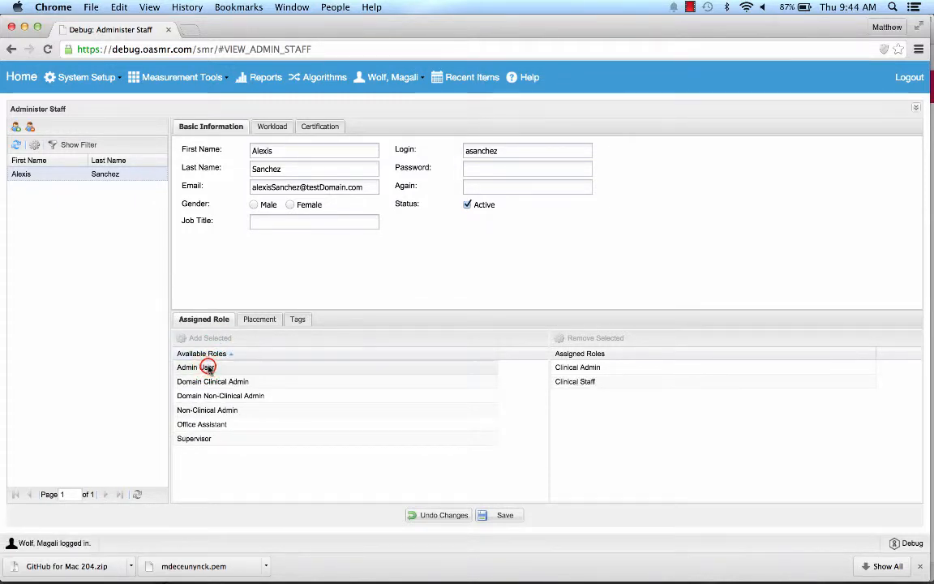
click(215, 339)
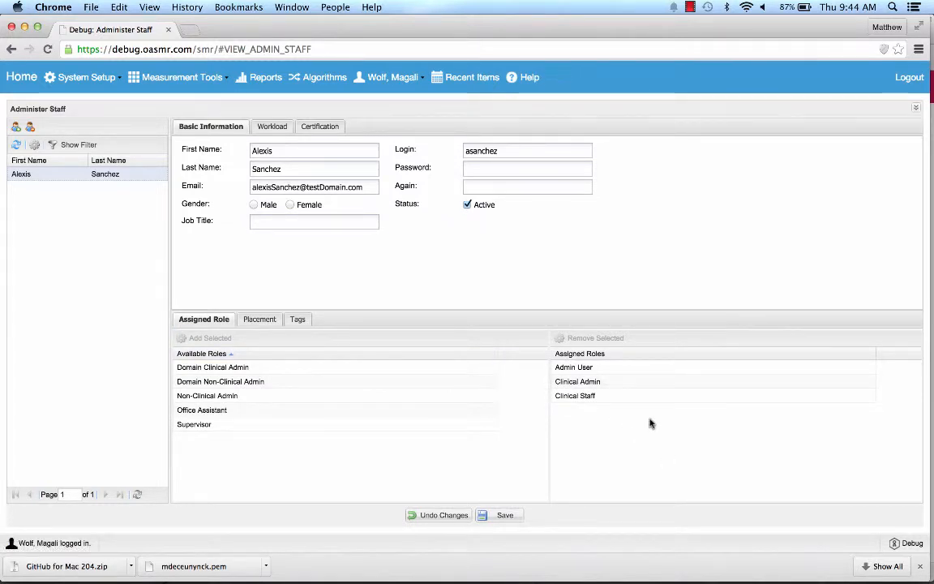
Remove Admin User and Clinical Admin, leaving Clinical Staff as the only assigned role
click(608, 367)
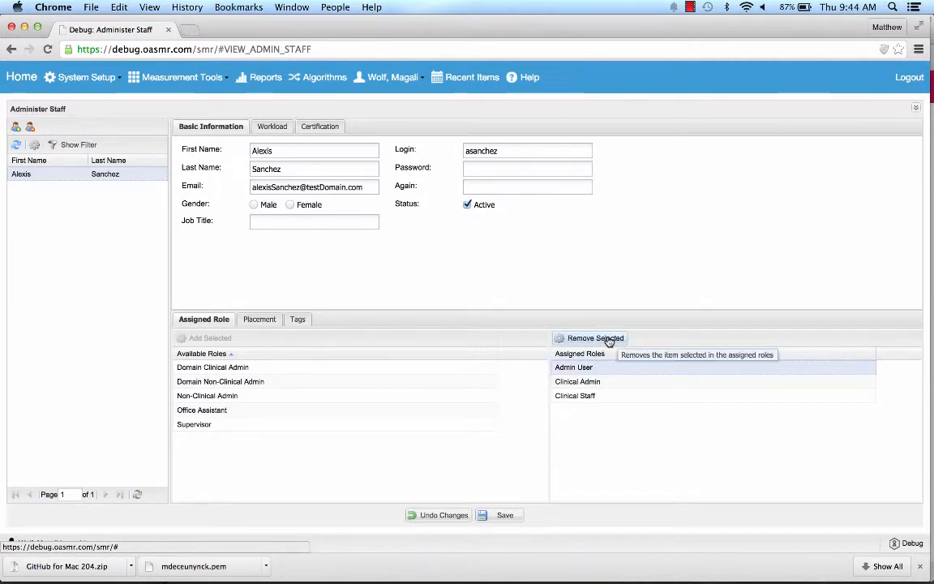
click(608, 340)
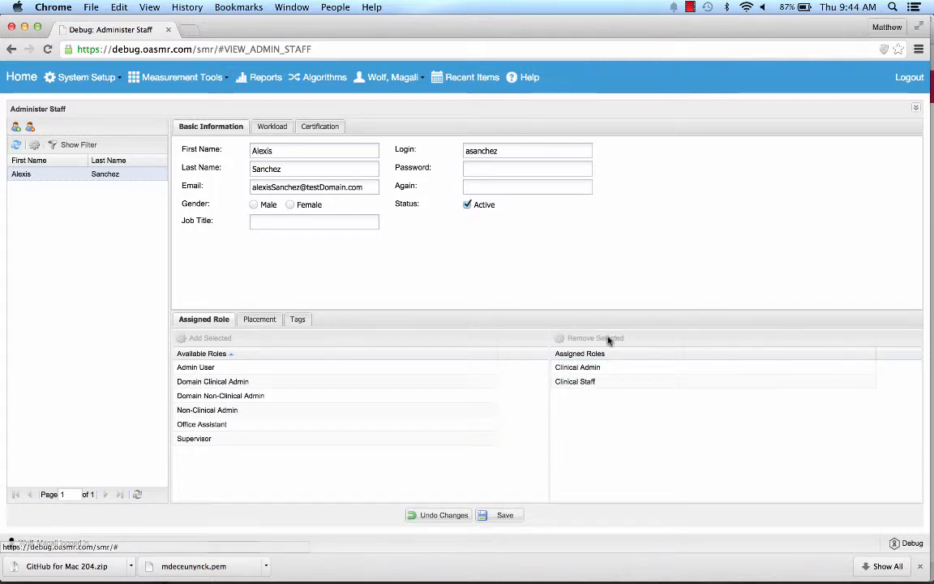
click(614, 366)
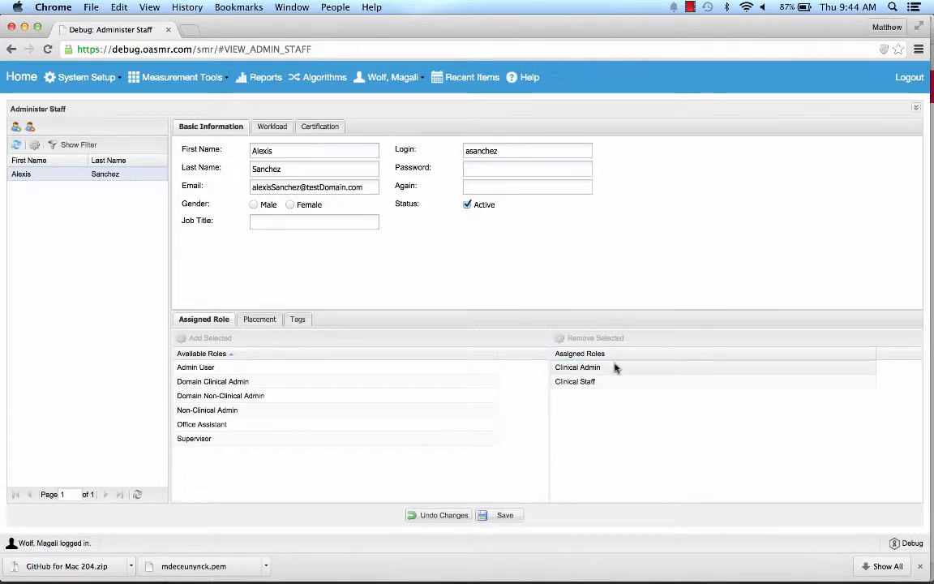
click(598, 335)
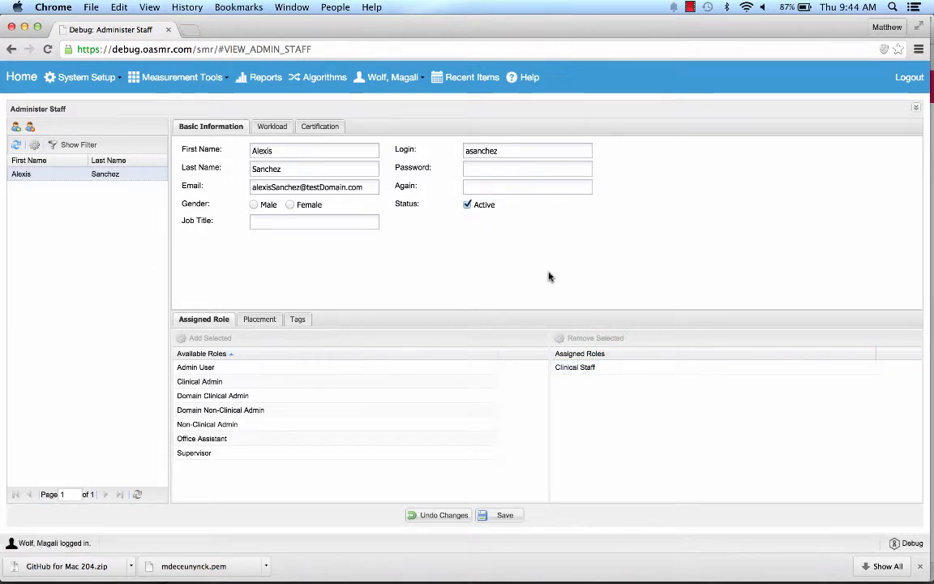
click(257, 322)
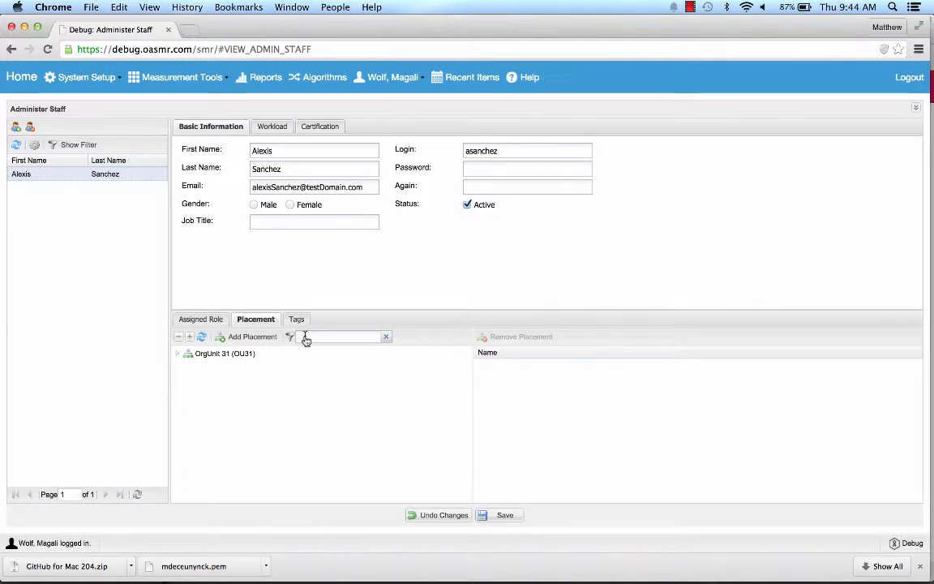
Expand the whole org unit tree and filter it by 'OU114'
click(190, 339)
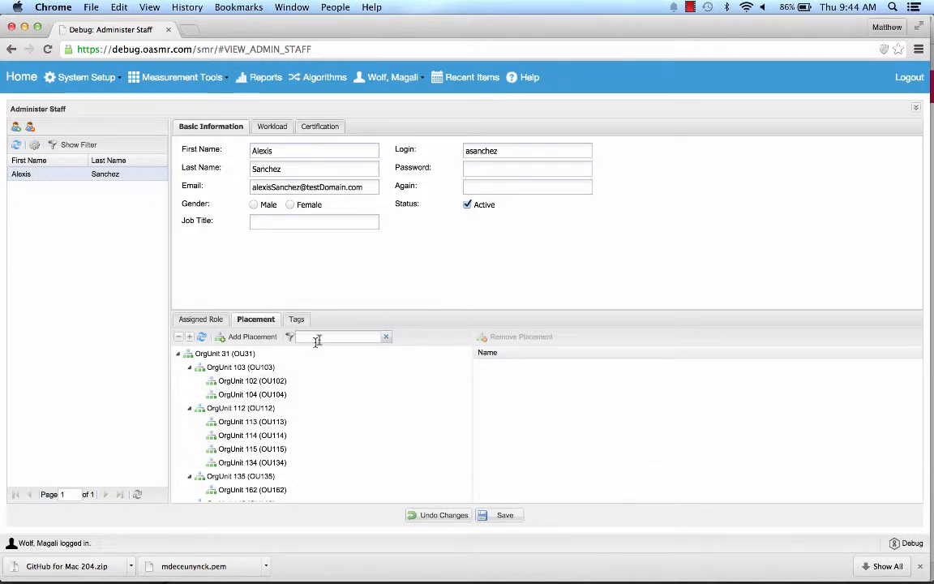
scroll(324, 399, down, 5)
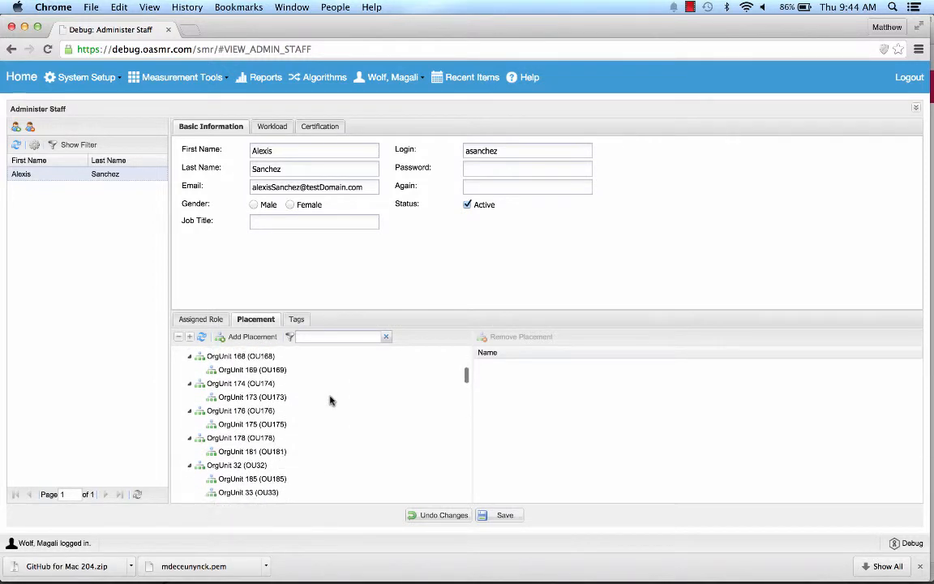
scroll(328, 399, up, 5)
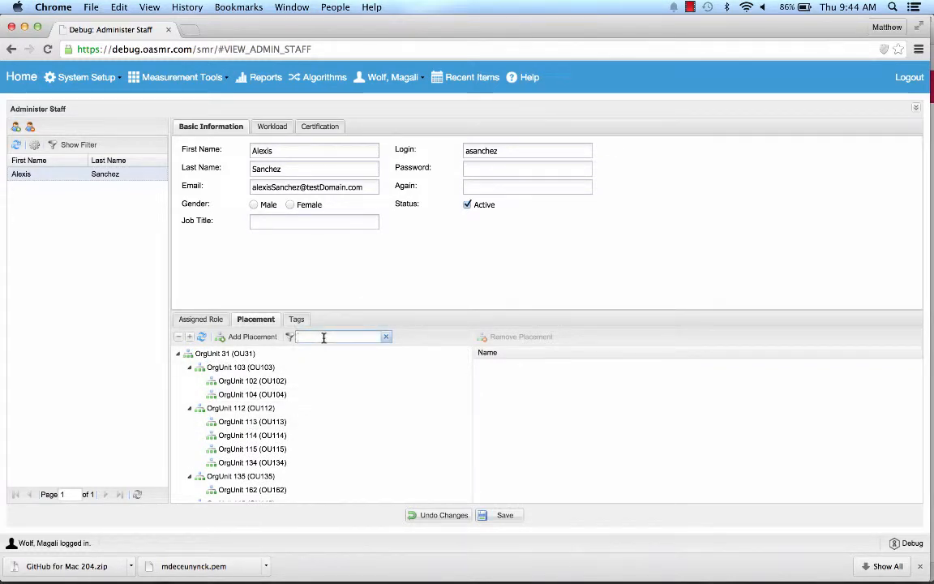
text(OrgU)
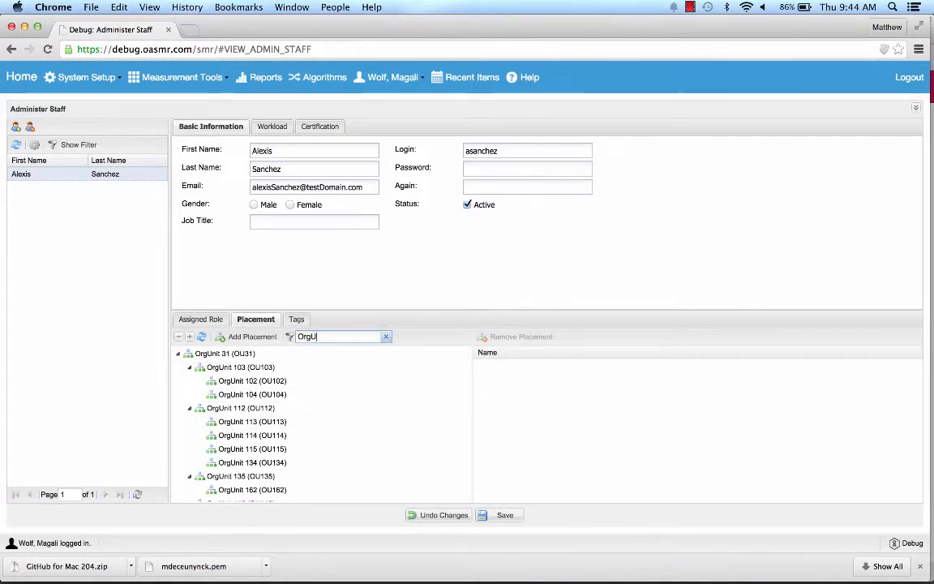
text(nit 114)
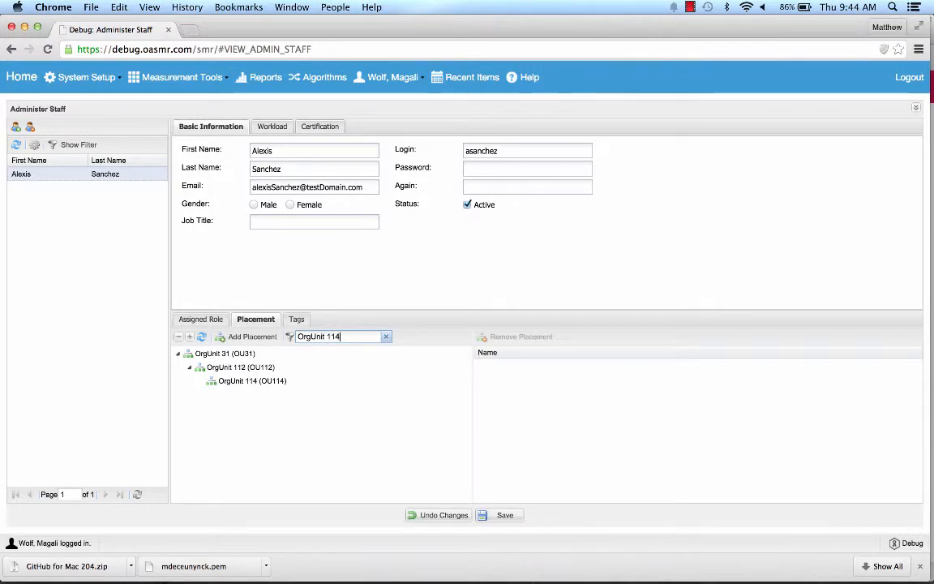
key(BackSpace)
key(BackSpace)
key(BackSpace)
key(BackSpace)
key(BackSpace)
key(BackSpace)
key(BackSpace)
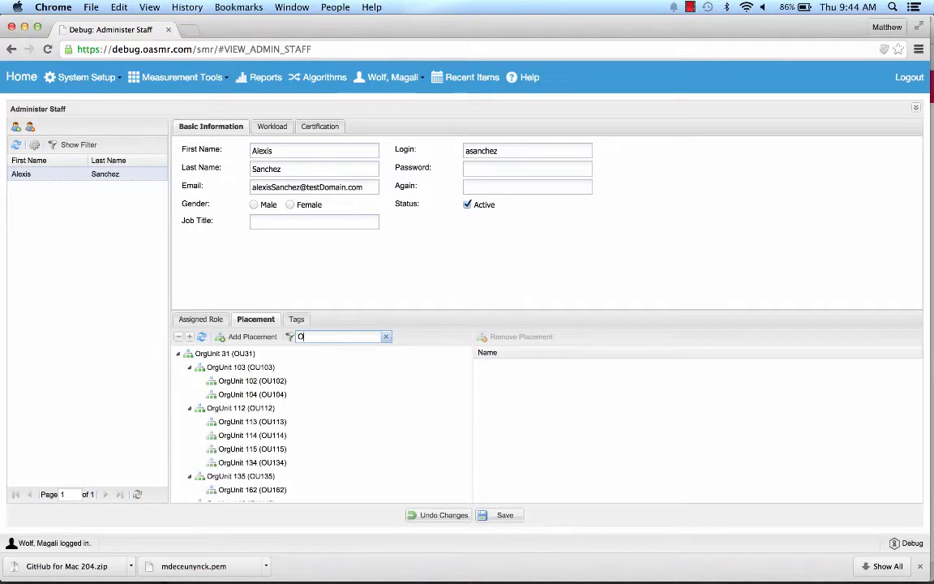
text(U114)
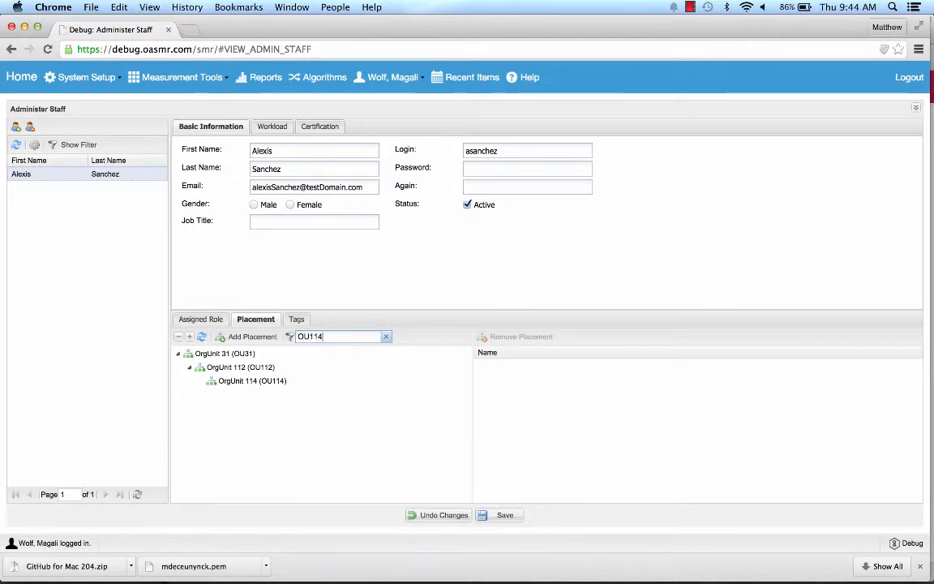
Add placements in OrgUnit 114 (OU114) and OrgUnit 115 (OU115)
click(258, 382)
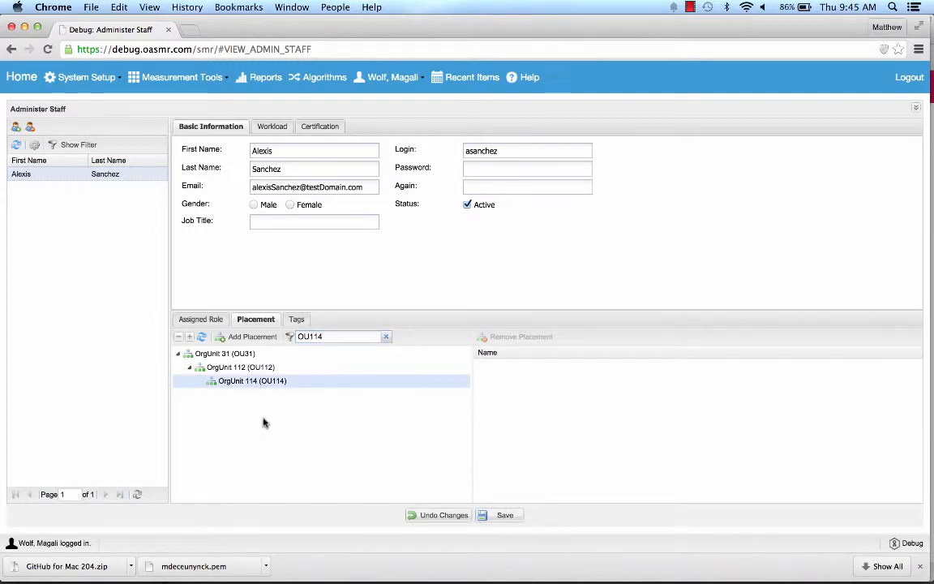
click(260, 342)
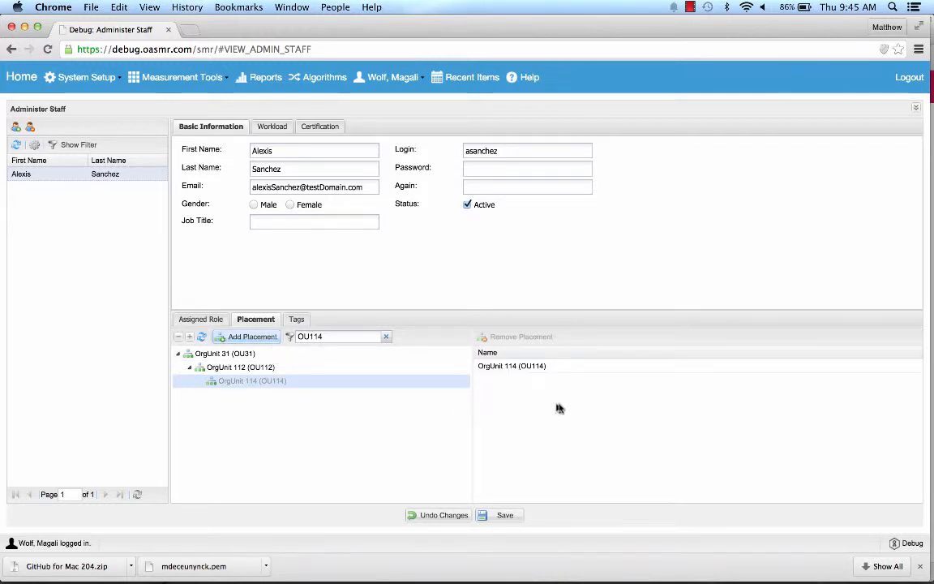
click(357, 337)
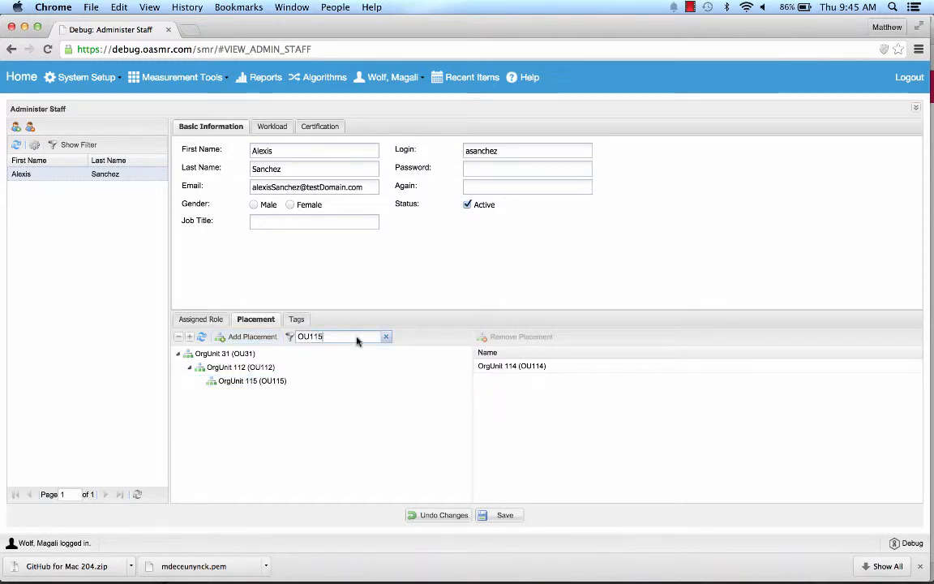
click(240, 381)
click(256, 337)
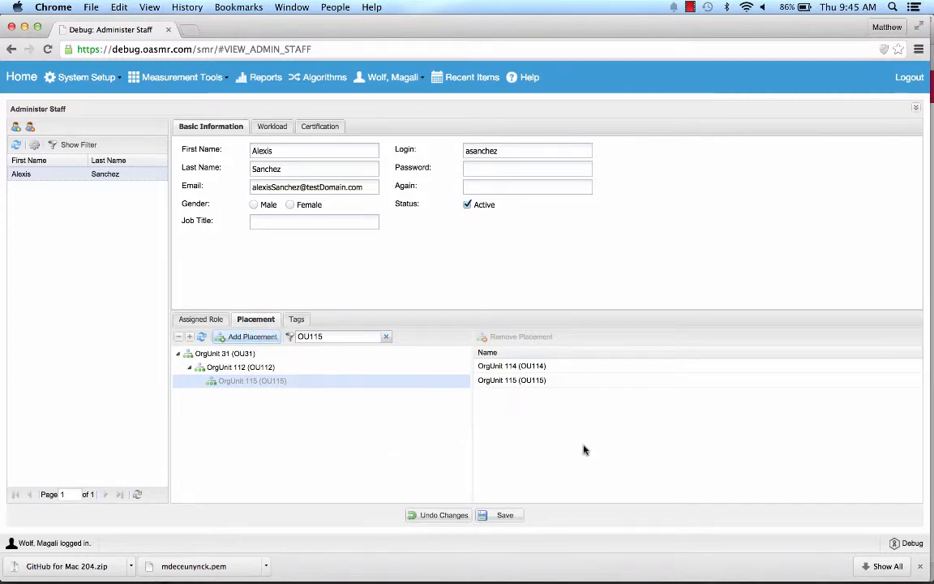
Remove the OrgUnit 114 placement and confirm with Yes
click(568, 372)
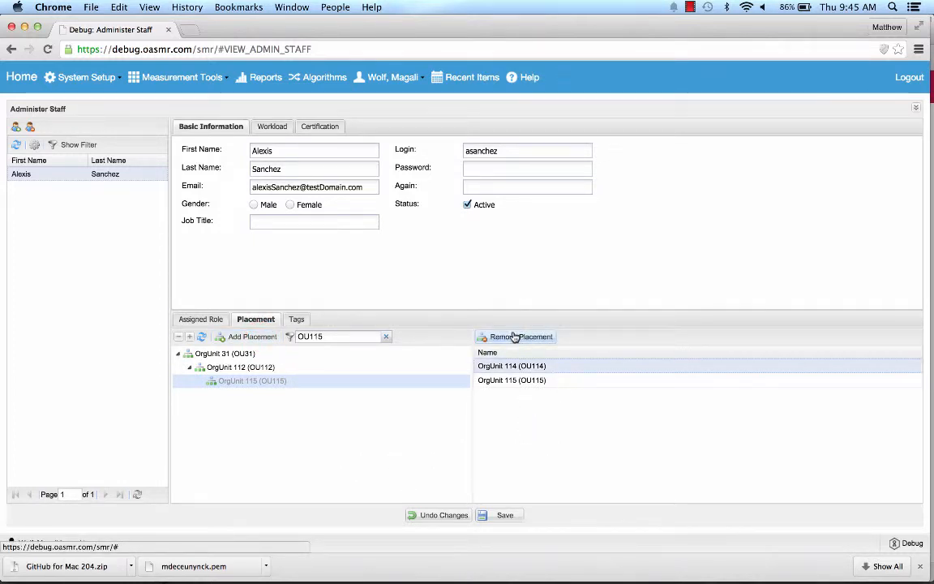
click(514, 337)
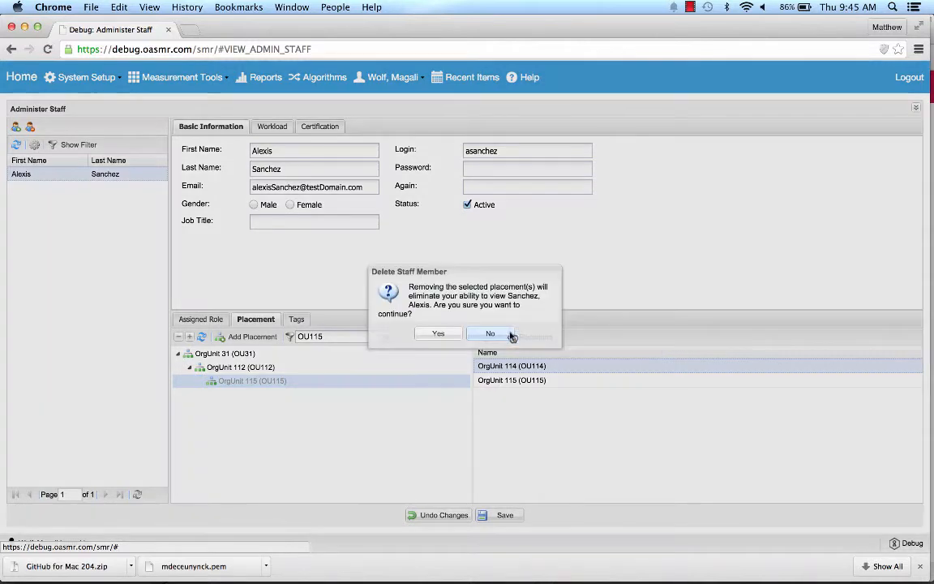
click(438, 334)
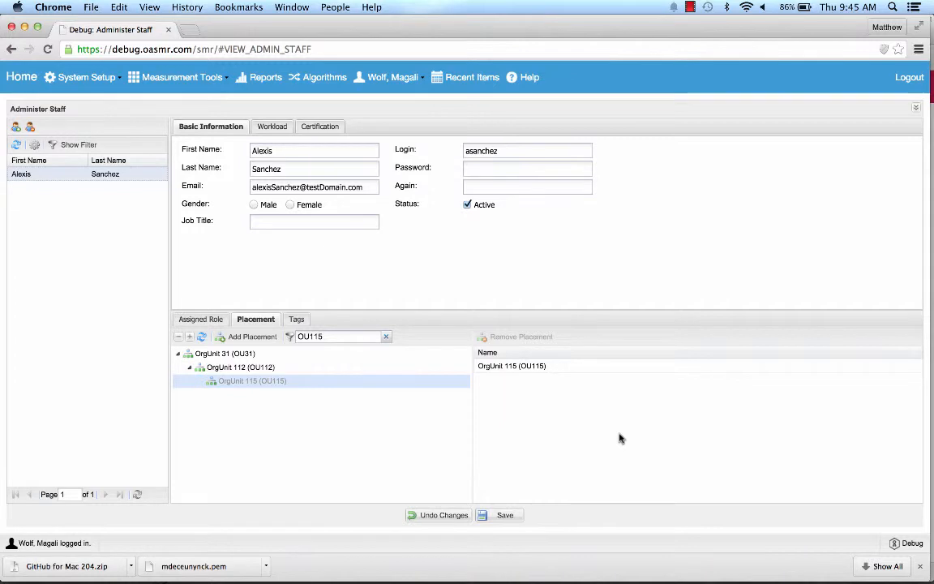
Save the record, reopen it, and verify the Clinical Staff role and OU115 placement
click(503, 516)
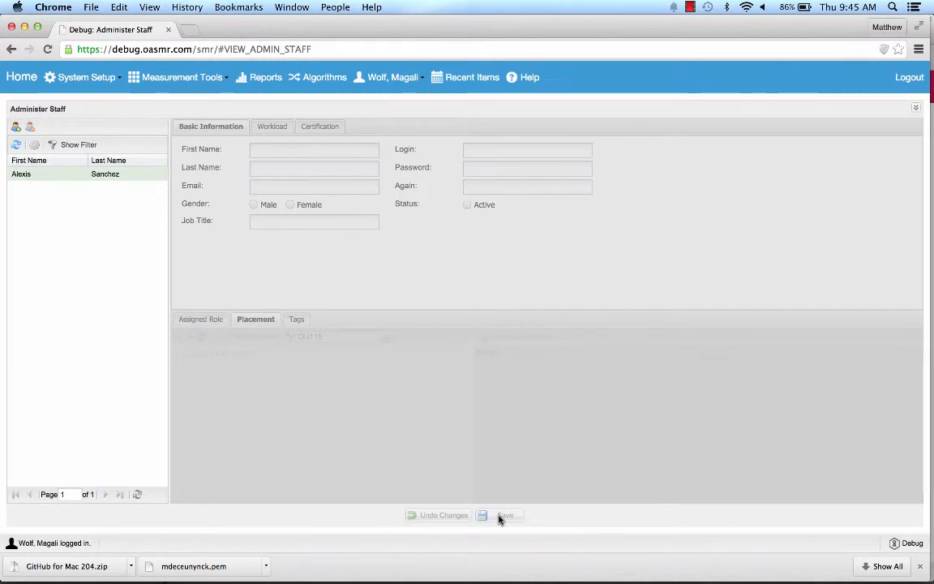
click(64, 175)
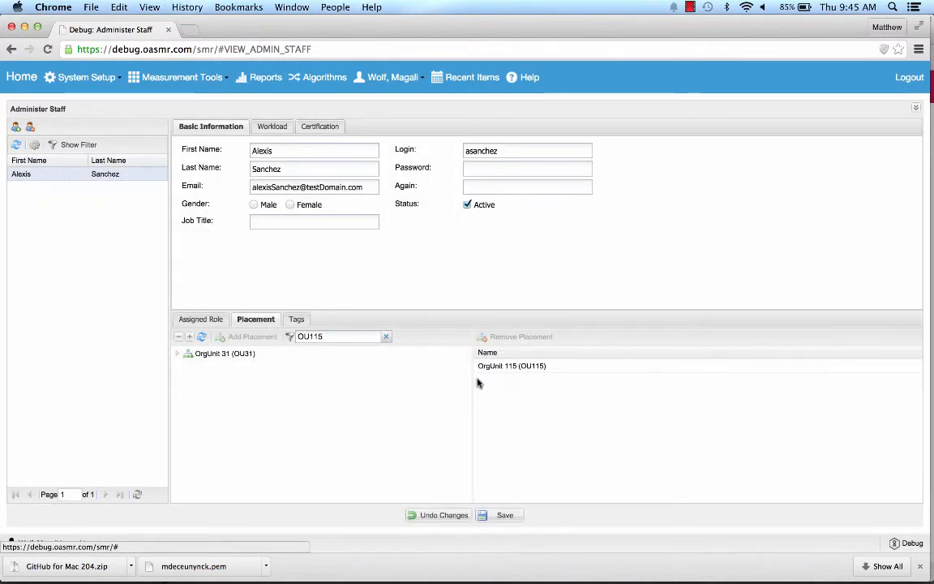
click(195, 321)
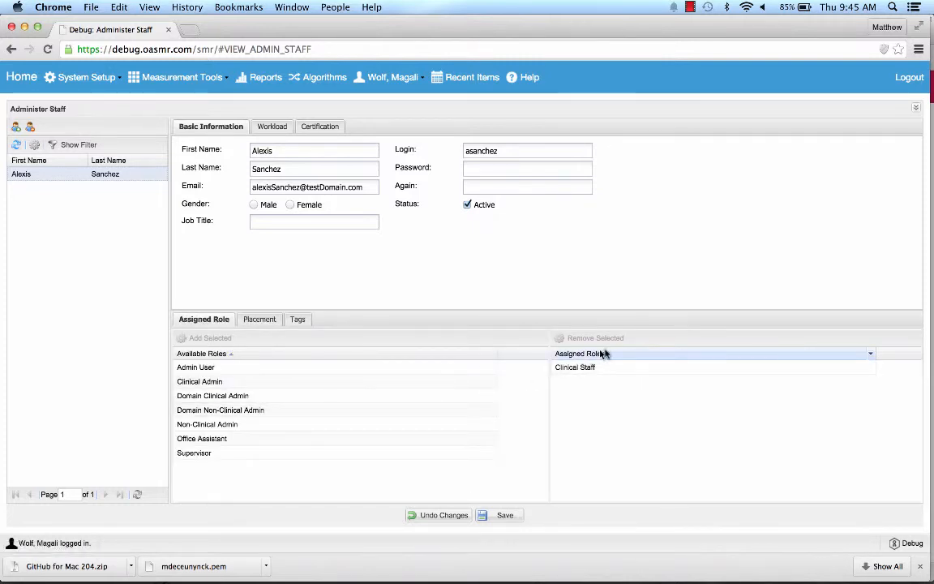
click(253, 318)
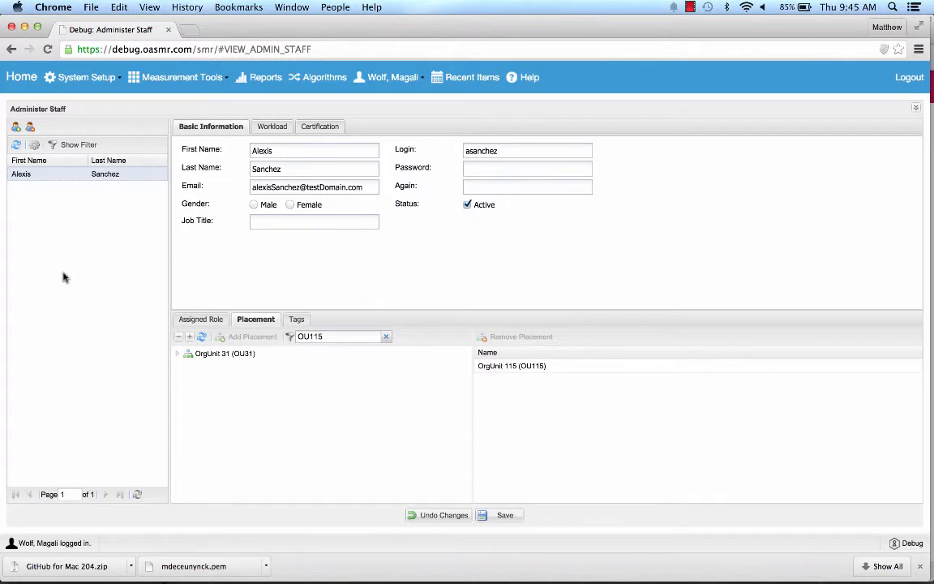
Go to System Setup > Administration > Responsibilities
click(73, 77)
mouse_move(73, 102)
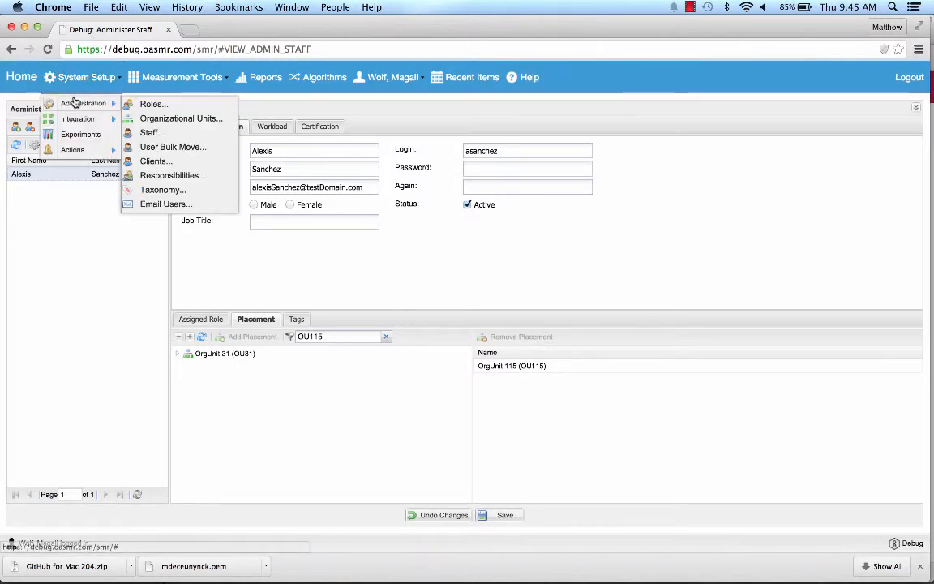
click(188, 179)
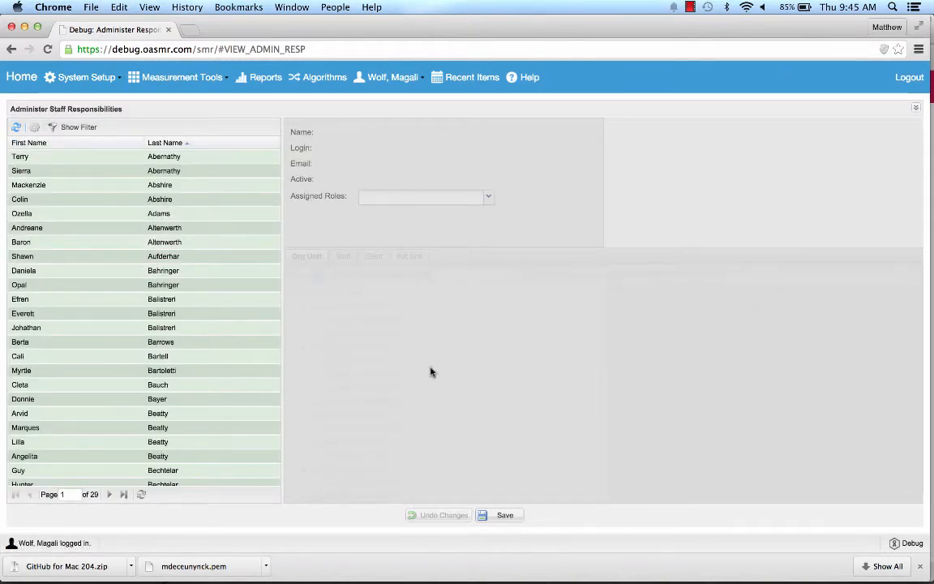
Filter the responsibilities staff list by the new member's first and last name and open their row
click(71, 128)
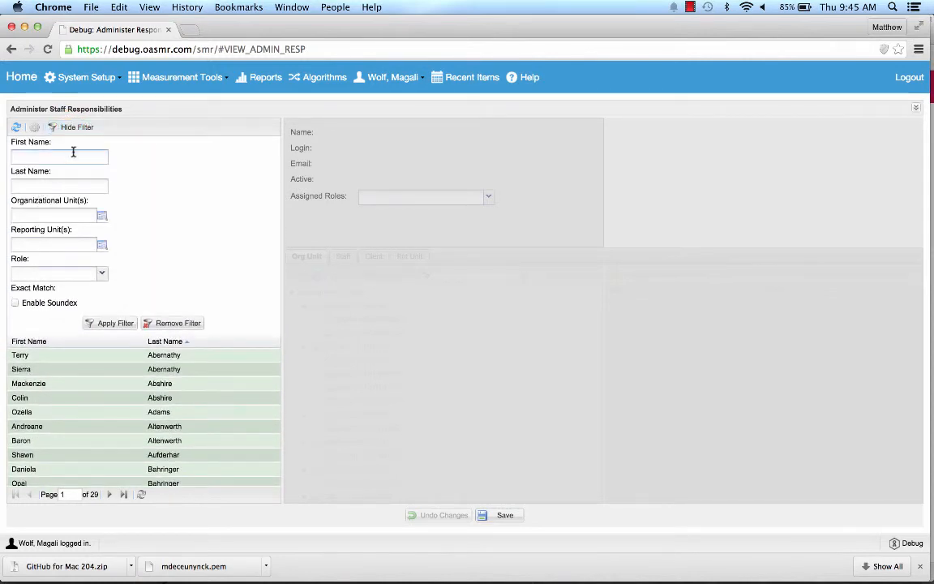
key(Tab)
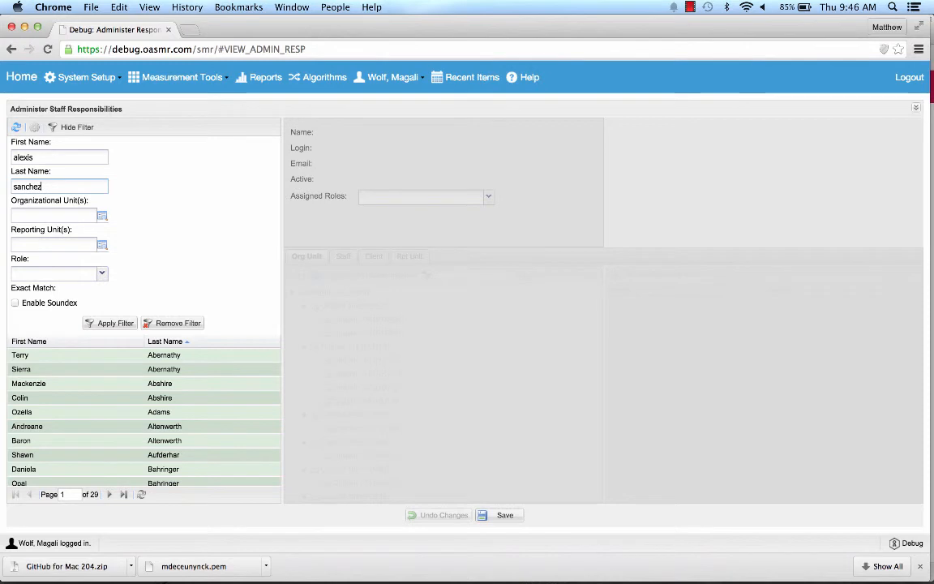
click(111, 323)
click(111, 157)
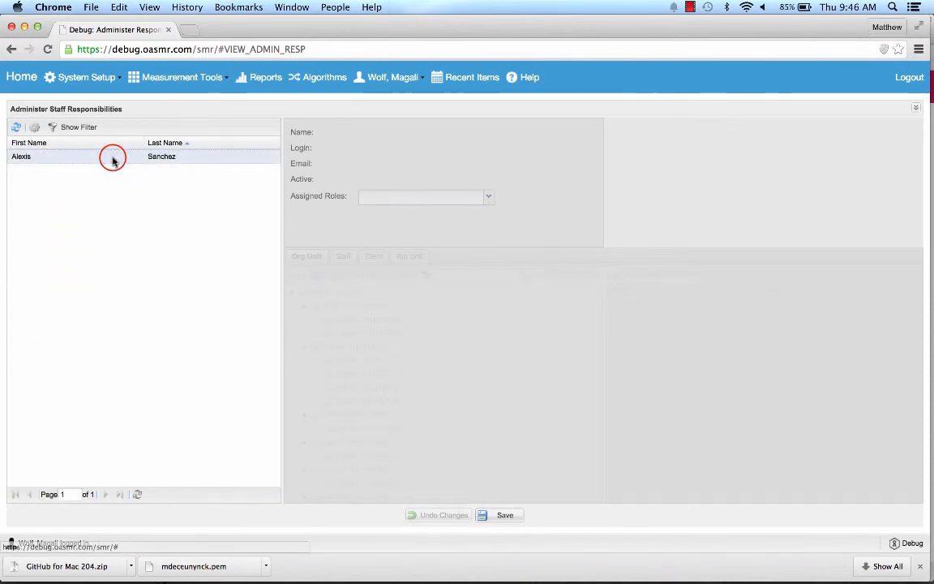